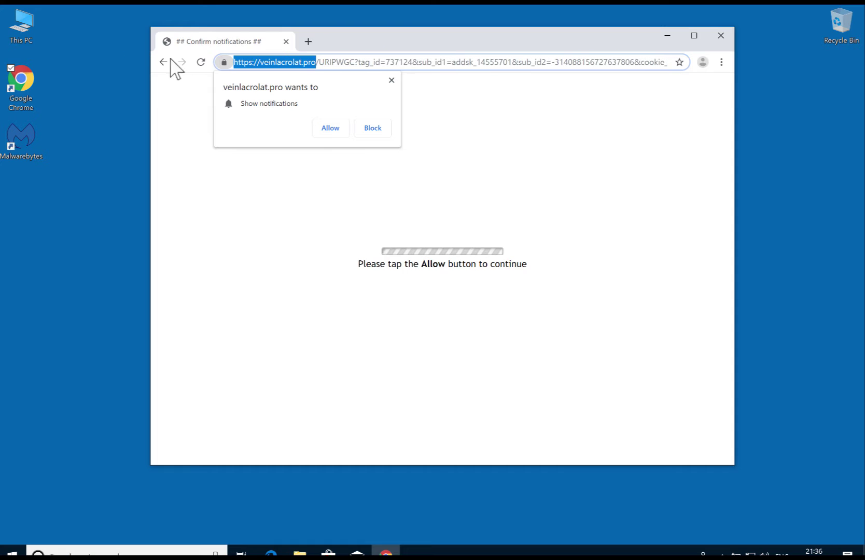
Allow notifications from veinlacrolat.pro and open the browser's settings
left_click(327, 128)
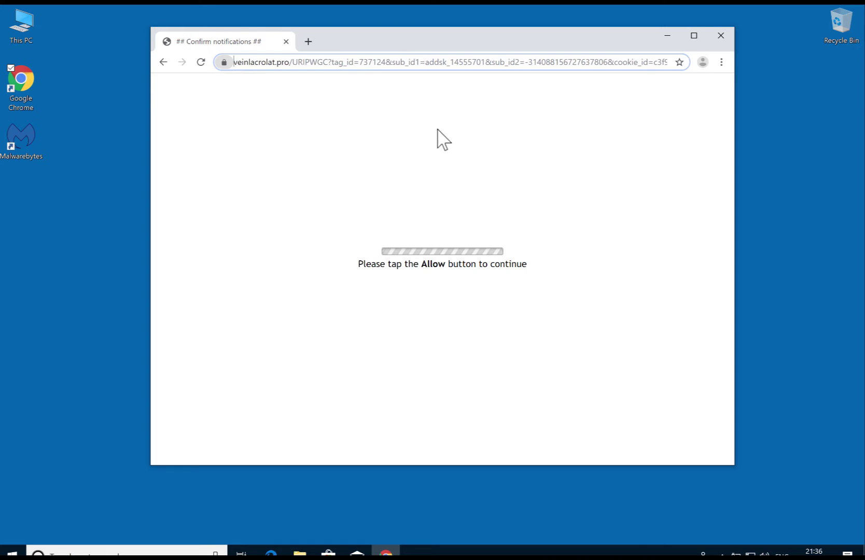
left_click(721, 62)
left_click(602, 273)
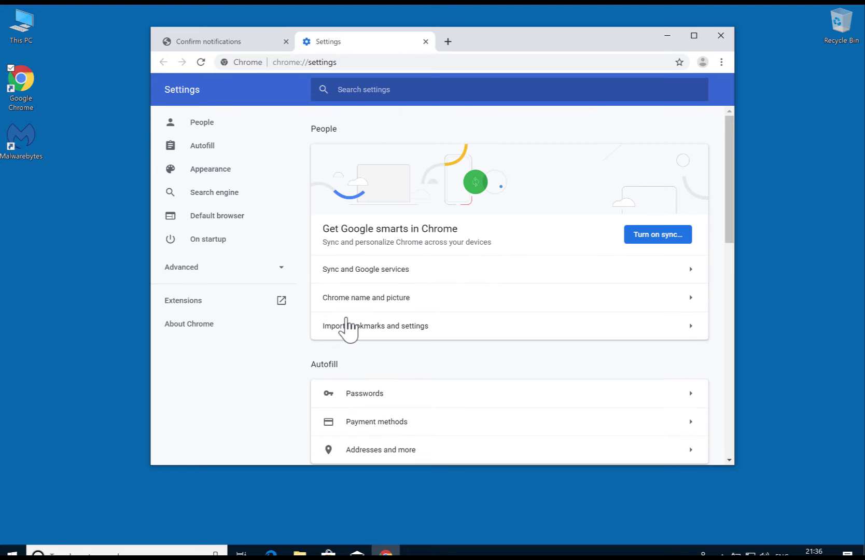
Open the Notifications permissions within the advanced Site Settings
scroll(347, 324, "down", 10)
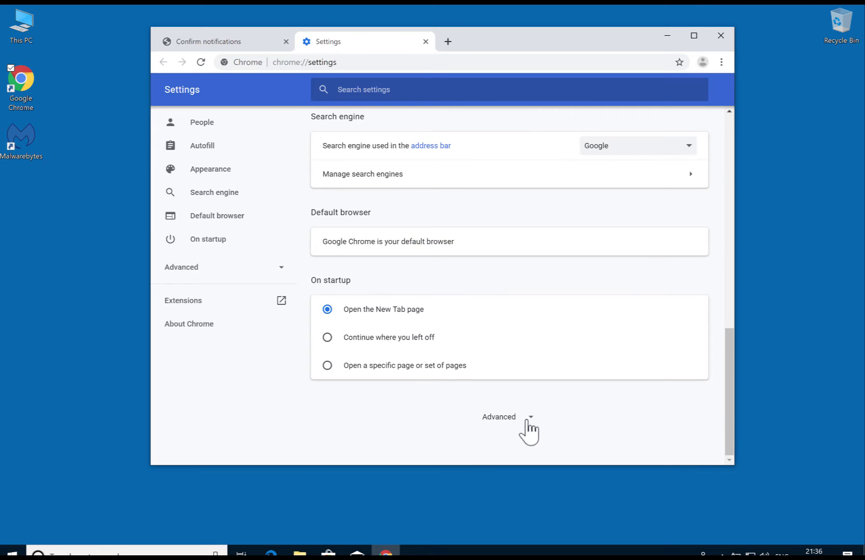
left_click(527, 421)
scroll(467, 405, "down", 1)
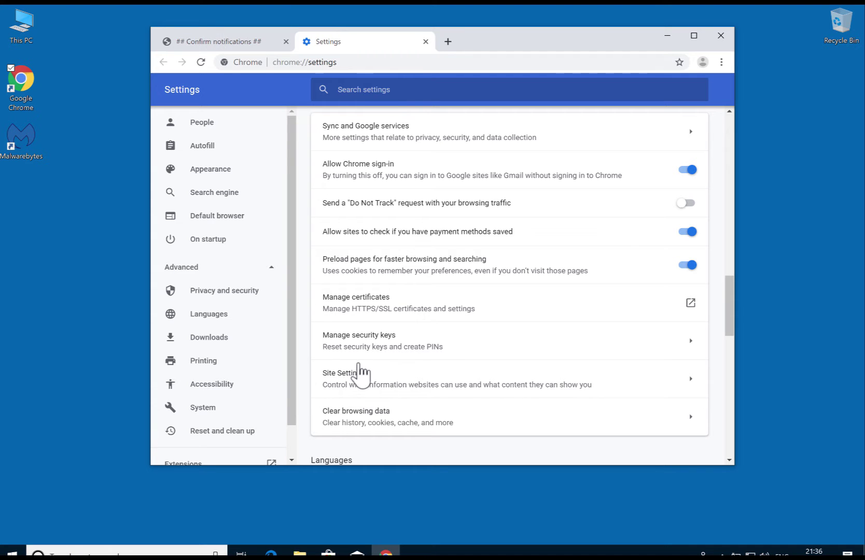
left_click(346, 383)
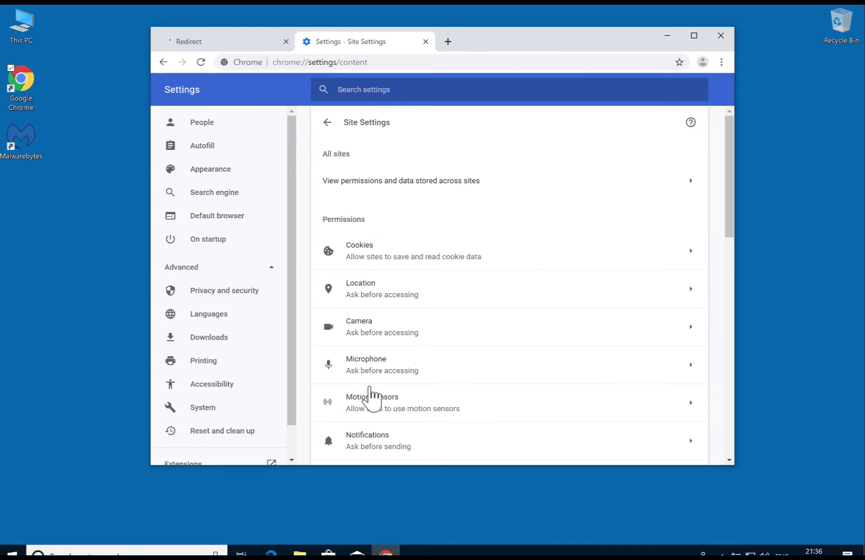
scroll(373, 402, "down", 2)
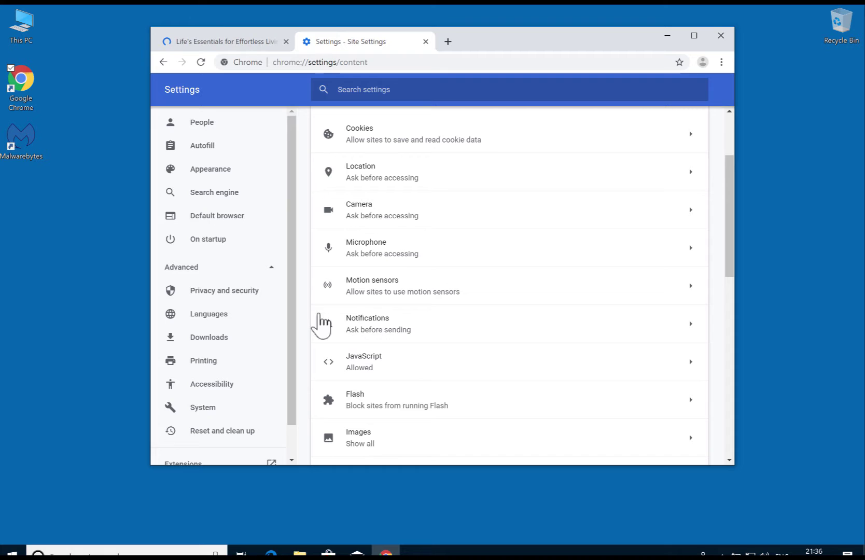
left_click(373, 330)
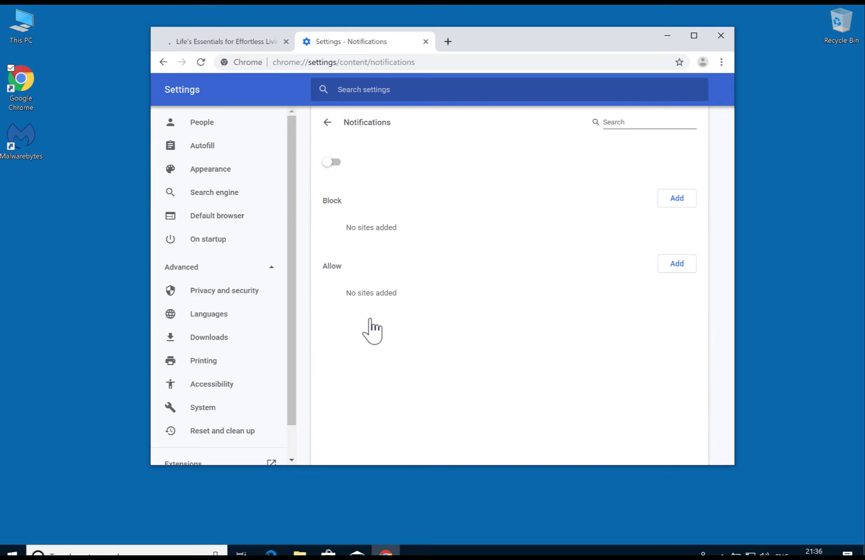
scroll(372, 330, "down", 1)
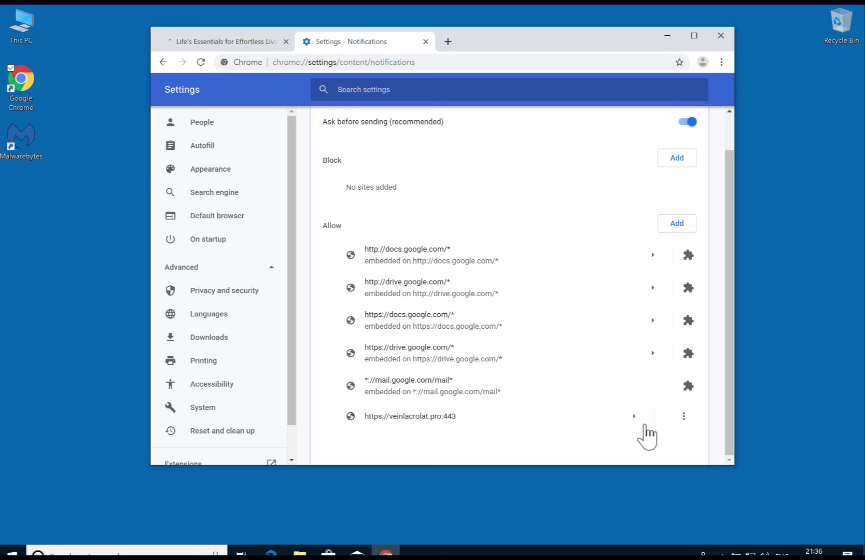
left_click(684, 418)
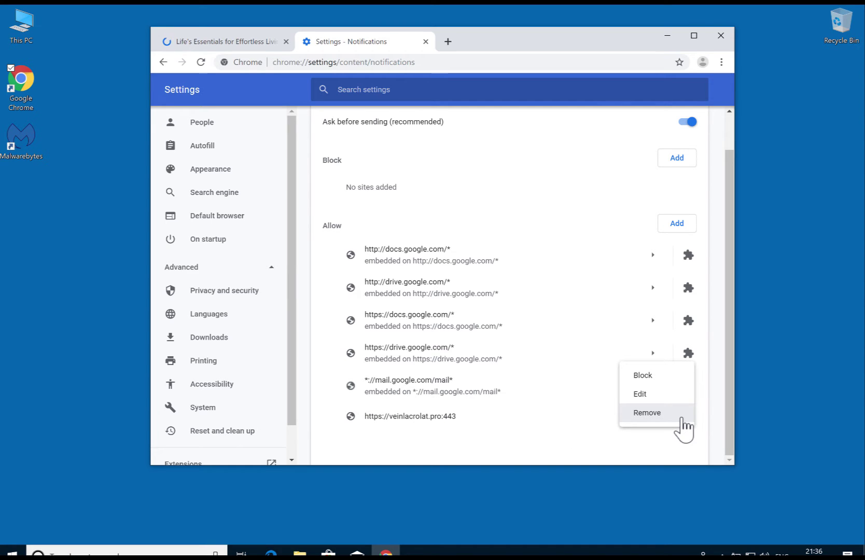
left_click(681, 418)
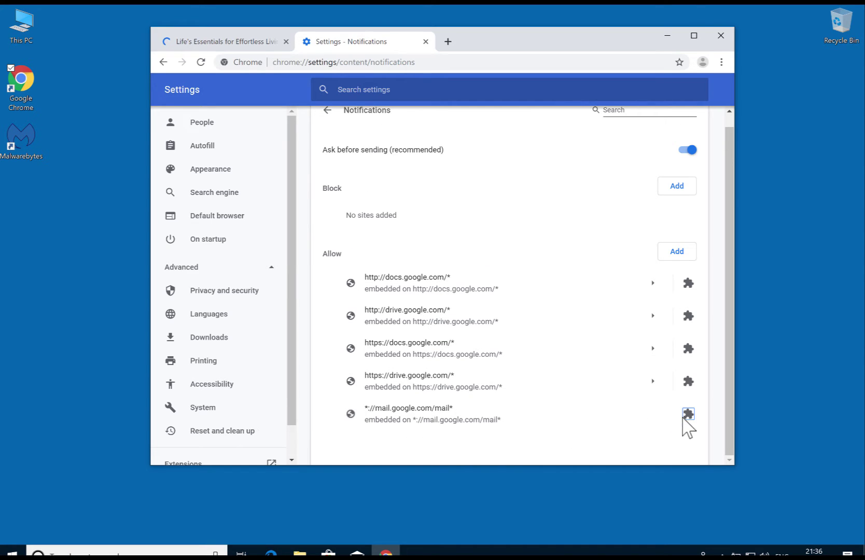
left_click(721, 35)
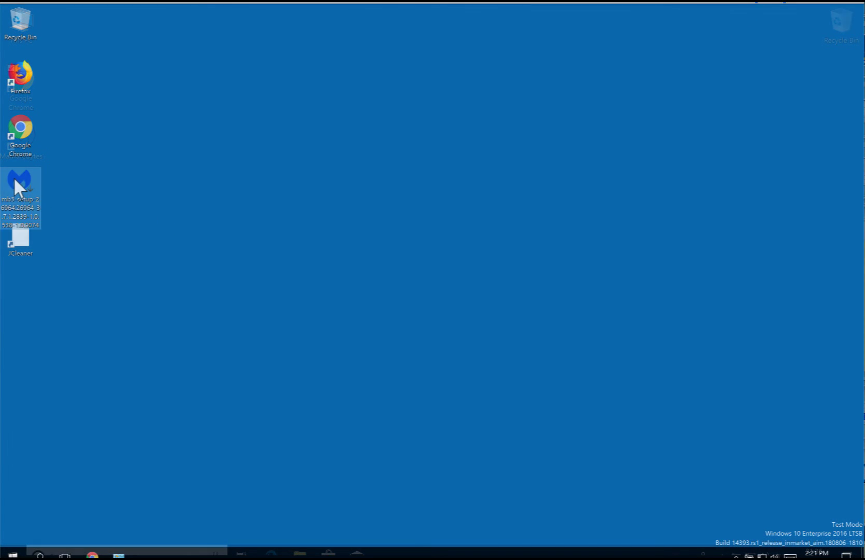
Run the Malwarebytes installer as administrator, with English as setup language and Personal Computer as the installation location
right_click(15, 179)
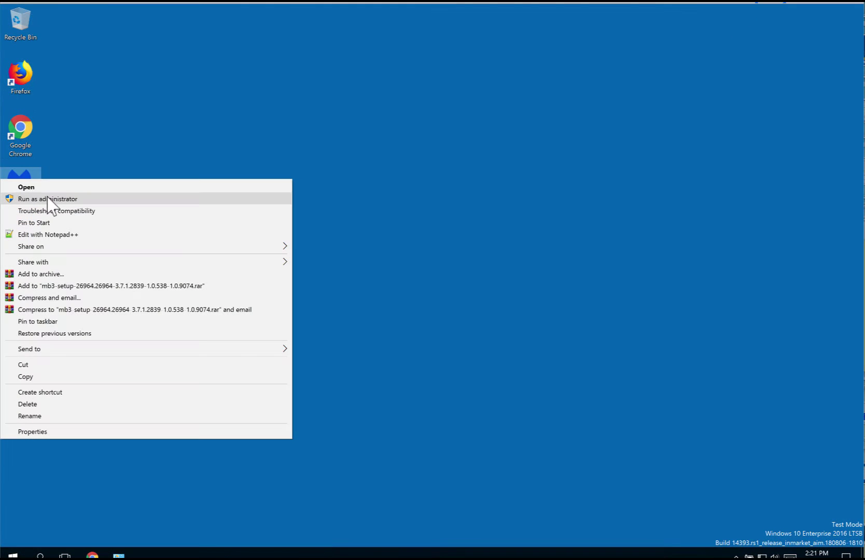
left_click(48, 198)
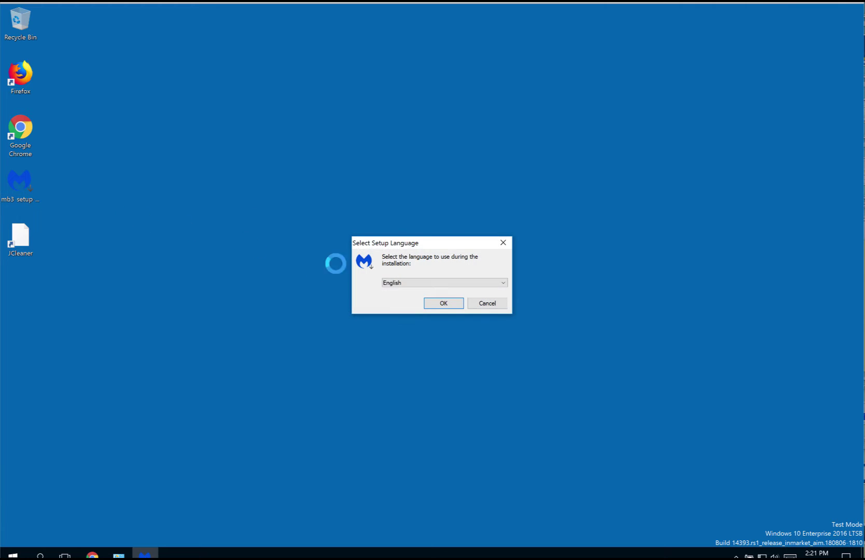
left_click(441, 303)
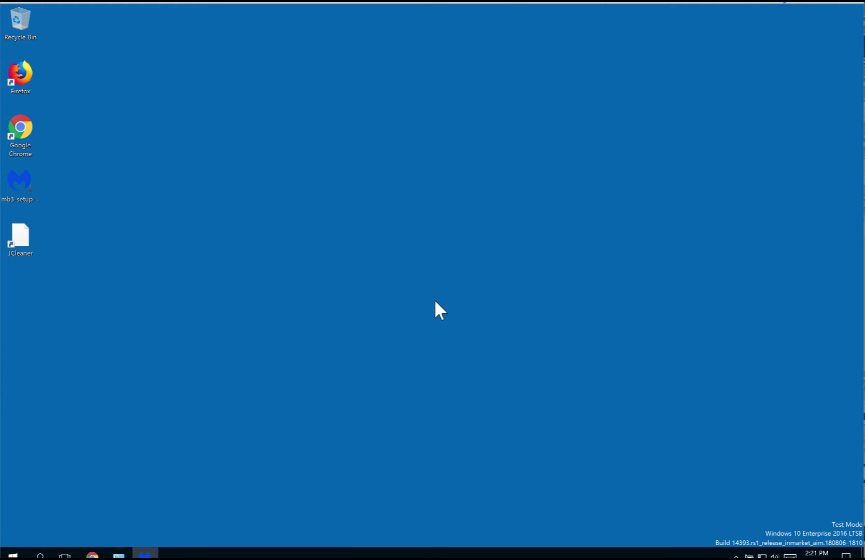
left_click(380, 296)
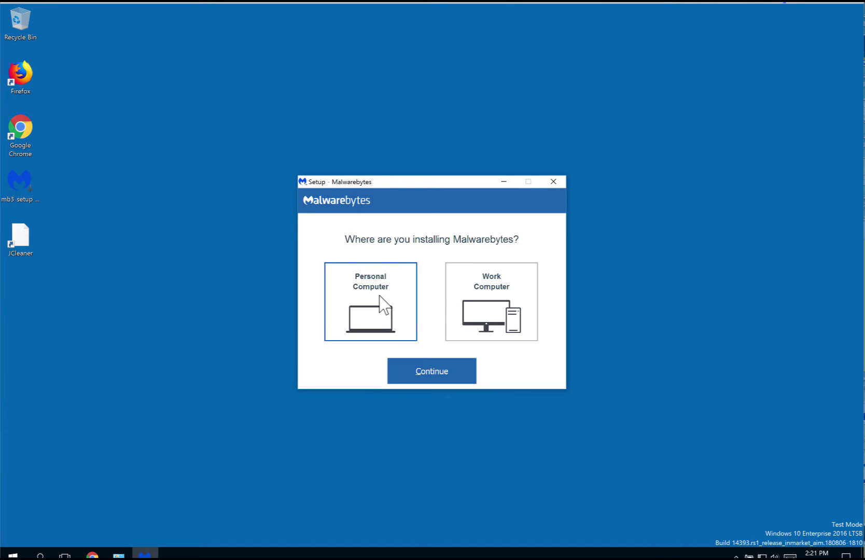
left_click(438, 381)
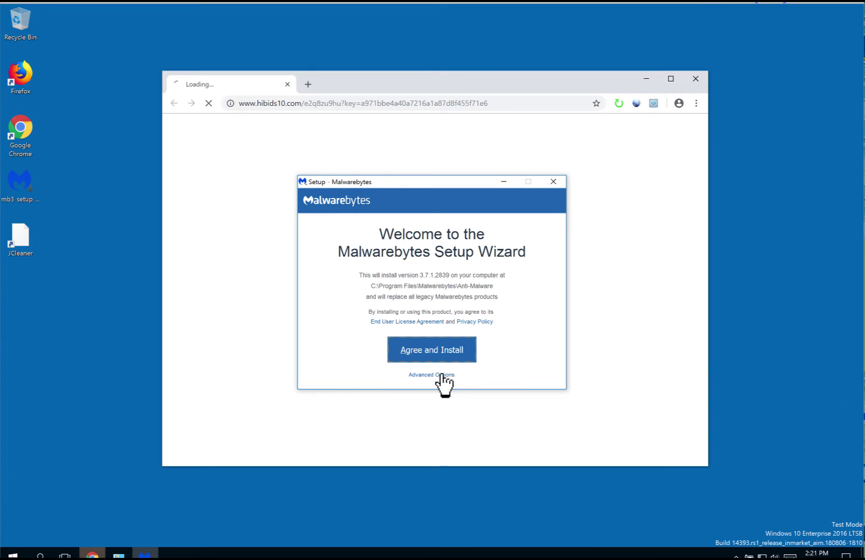
Accept the licence terms and complete the Malwarebytes installation, getting the unwanted browser windows out of the way
left_click(695, 80)
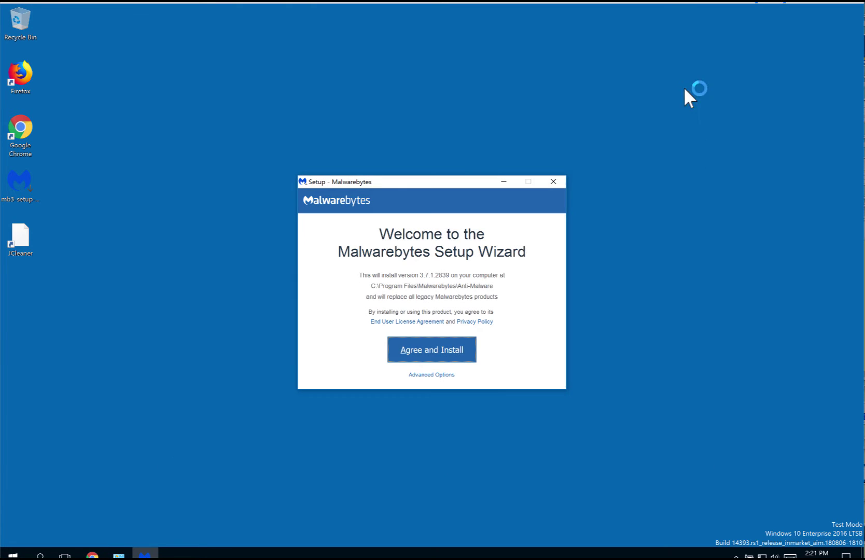
left_click(449, 351)
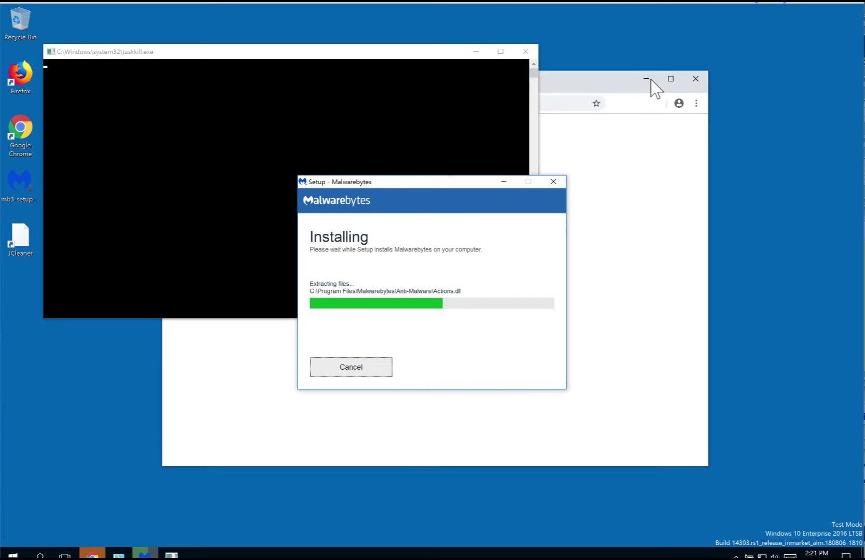
left_click(647, 79)
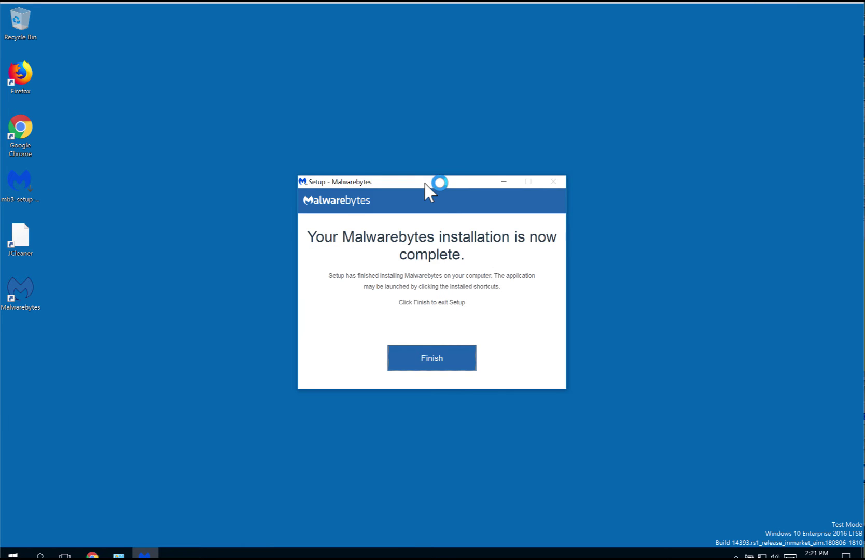
left_click(445, 359)
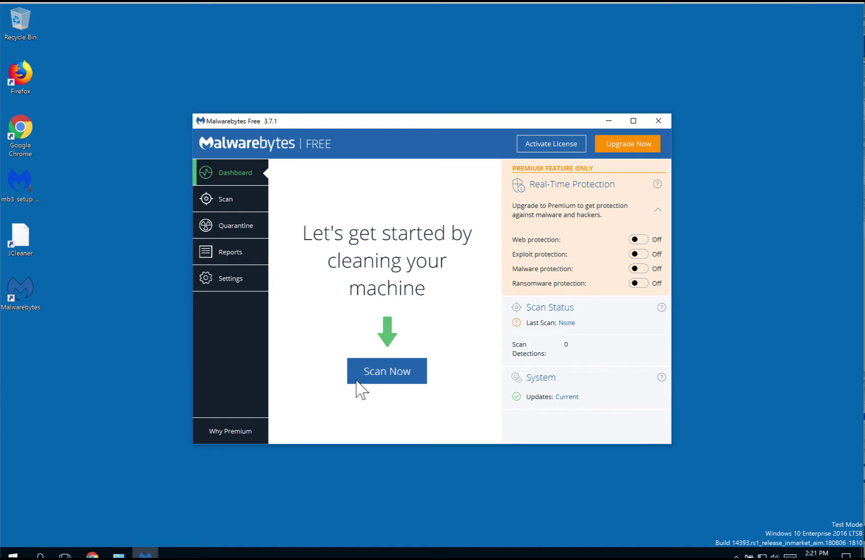
Run a Malwarebytes threat scan, minimizing the unwanted browser window that pops up during it
left_click(380, 387)
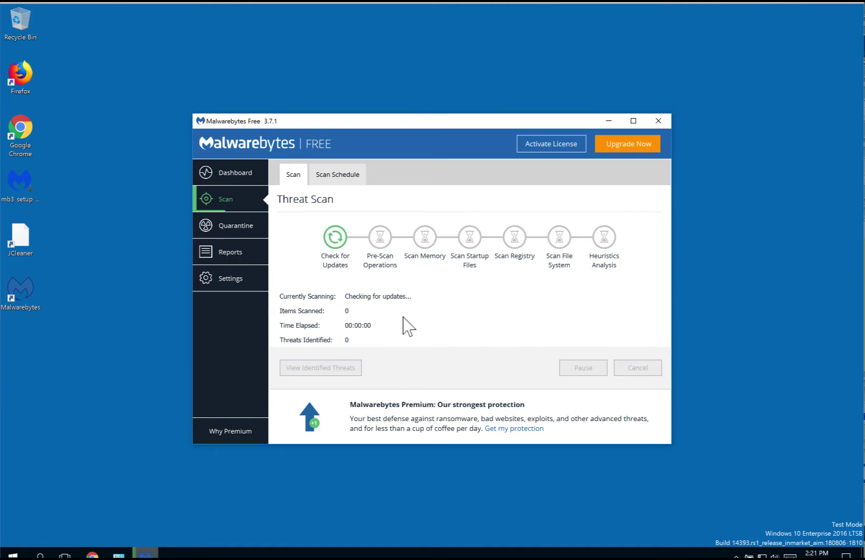
left_click_drag(412, 126, 421, 105)
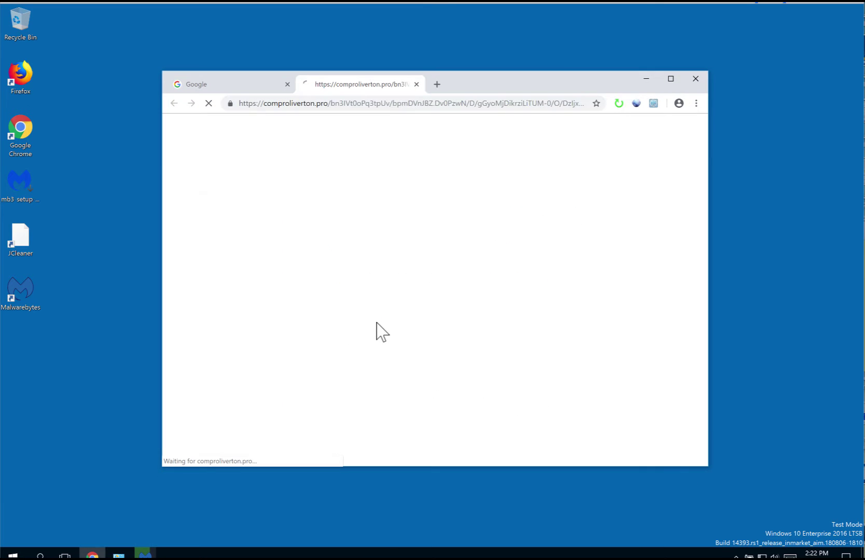
left_click(646, 79)
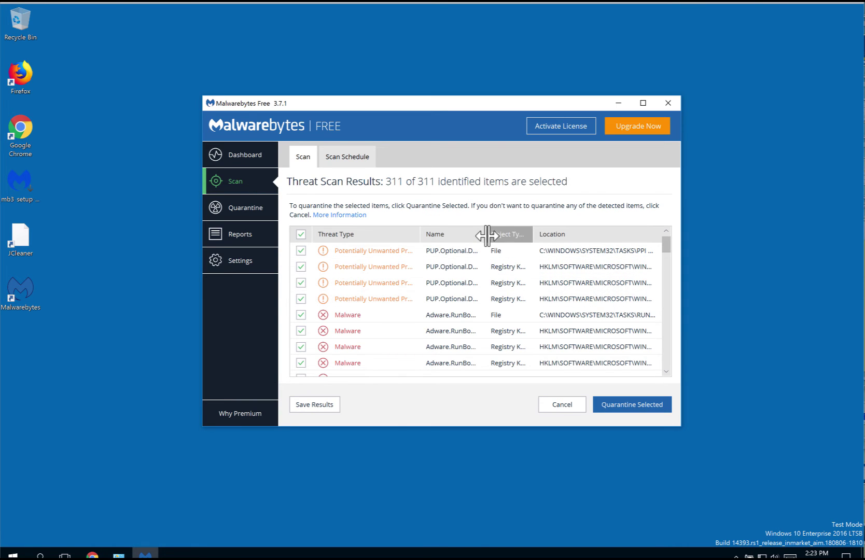
Widen the Name and Threat Type columns and review the detected threats down to the end of the list
left_click_drag(486, 236, 527, 234)
left_click_drag(423, 234, 460, 234)
left_click_drag(668, 247, 677, 384)
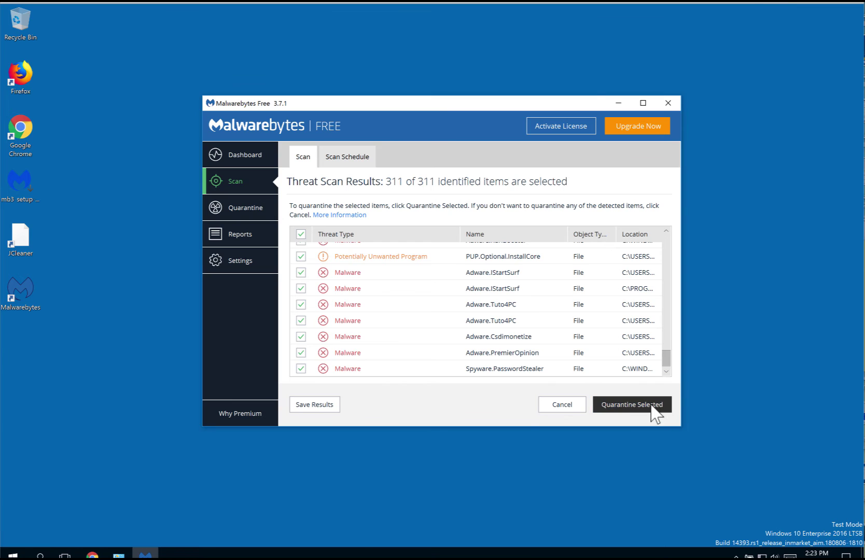
Quarantine all selected threats, minimizing the browser windows that pop up, and restart the computer to complete the removal
left_click(652, 406)
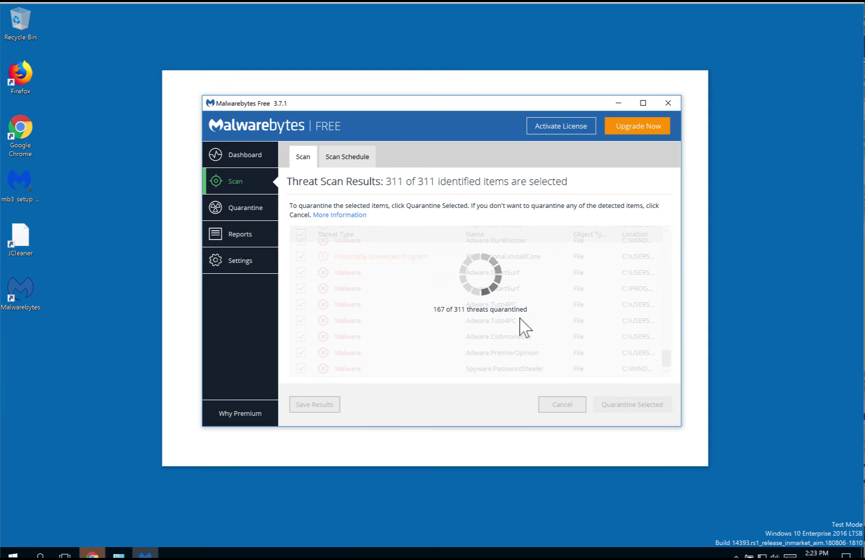
left_click(645, 79)
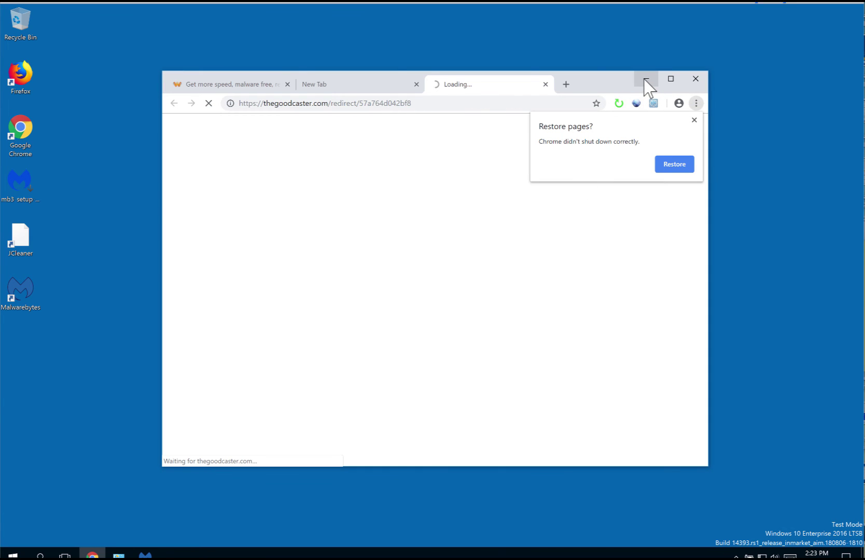
left_click(645, 80)
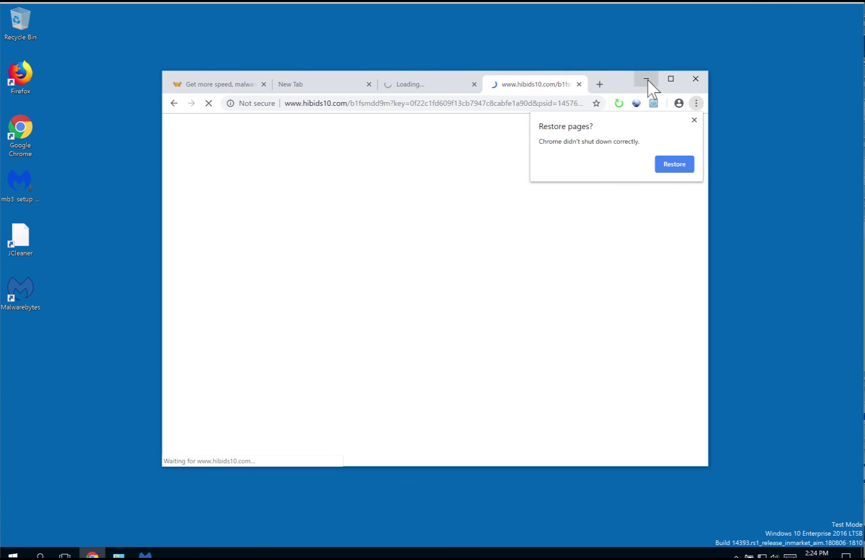
left_click(647, 79)
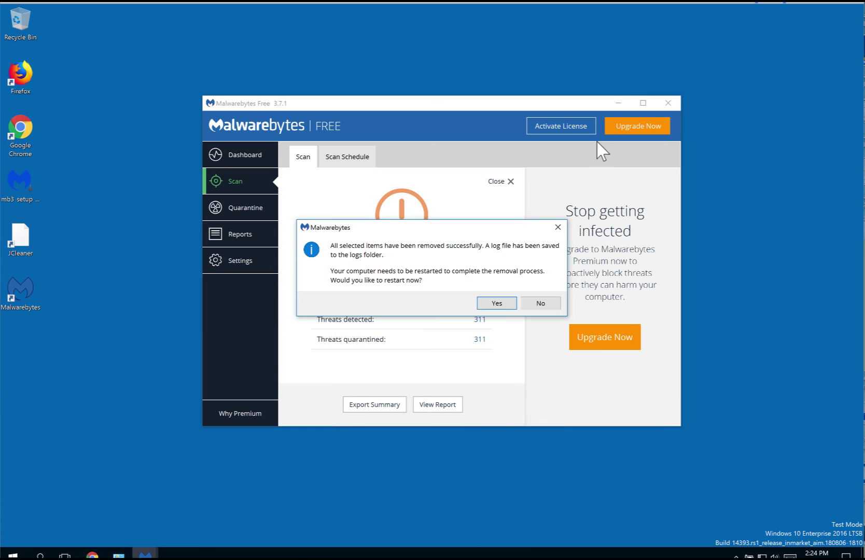
left_click(493, 305)
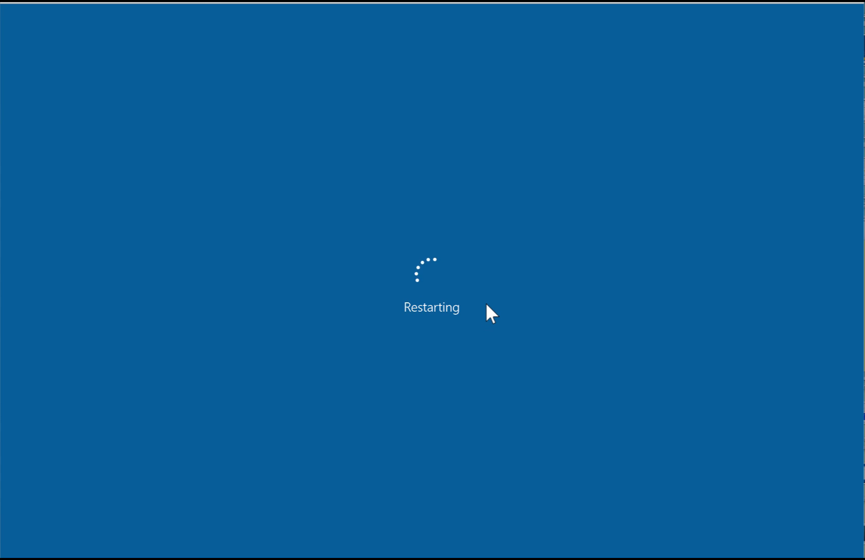